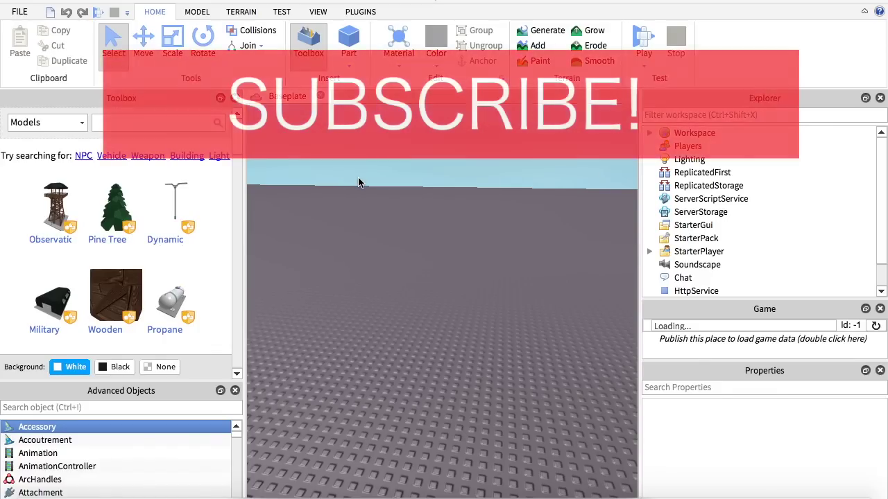
Insert the Teams service from Model > Advanced > Service so it appears in Explorer
scroll(371, 251, up, 3)
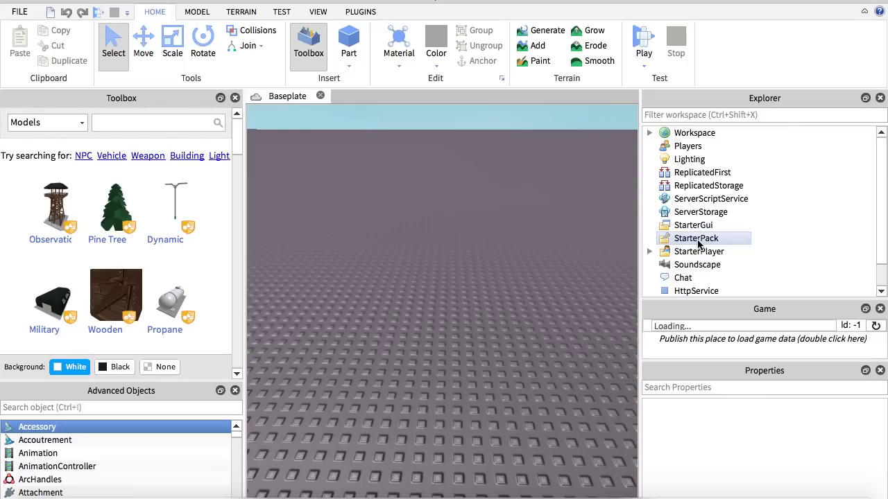
click(200, 14)
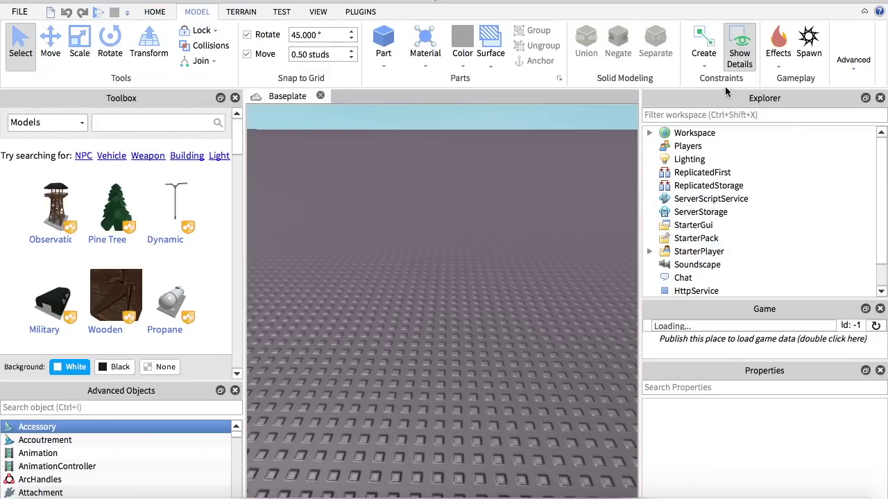
click(836, 70)
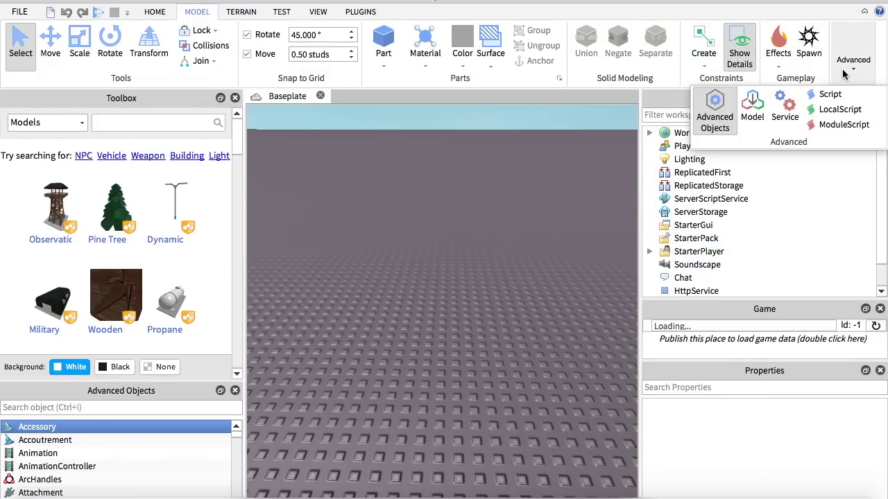
click(785, 105)
click(409, 242)
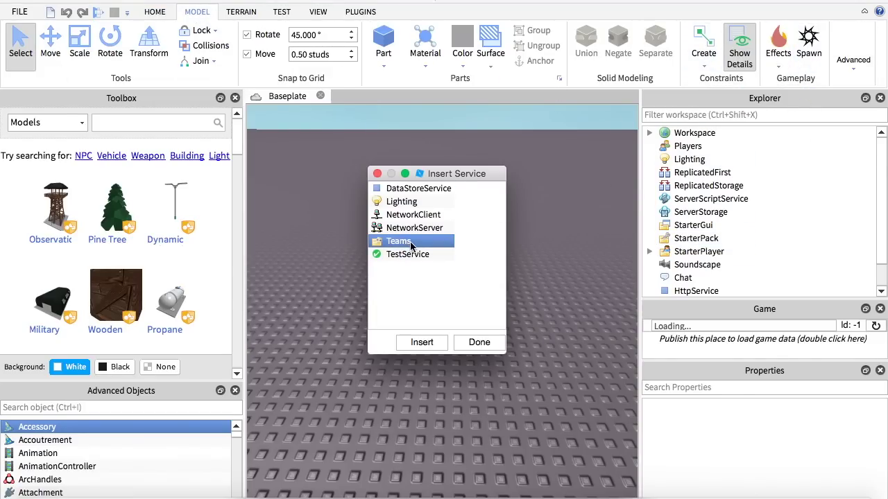
click(421, 342)
click(709, 265)
click(566, 256)
Insert the first Team object under the Teams service
right_click(689, 265)
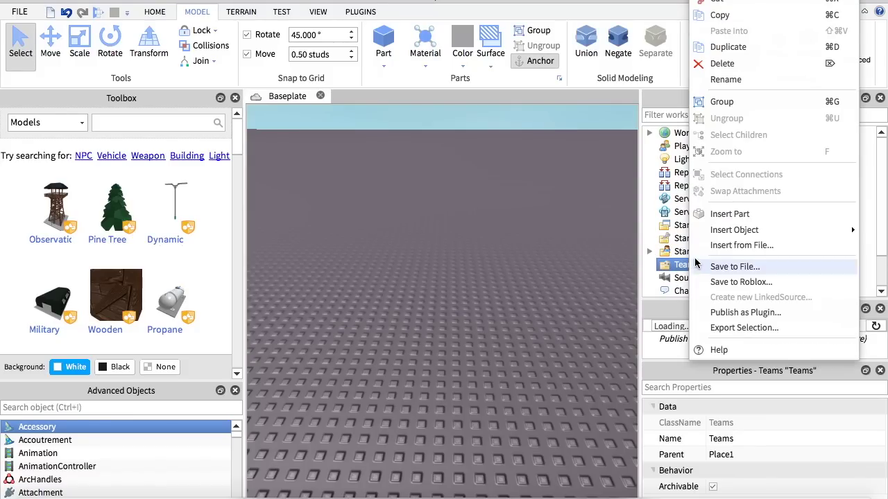
mouse_move(754, 231)
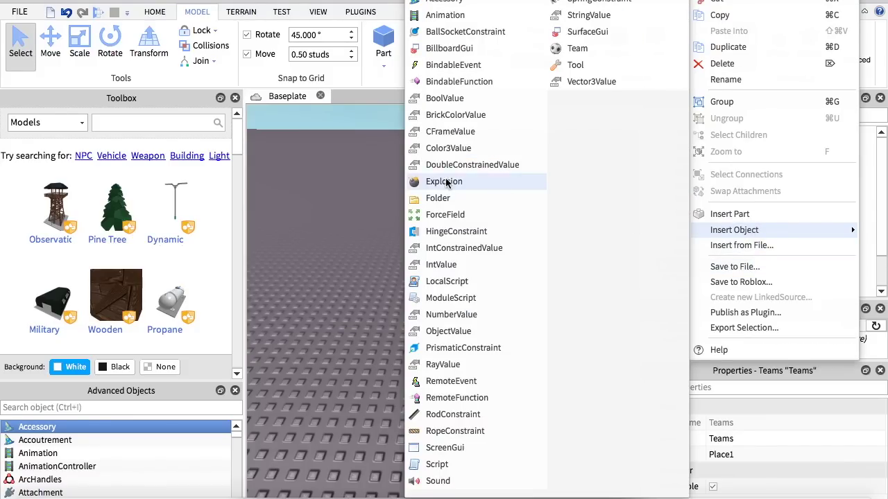
click(381, 186)
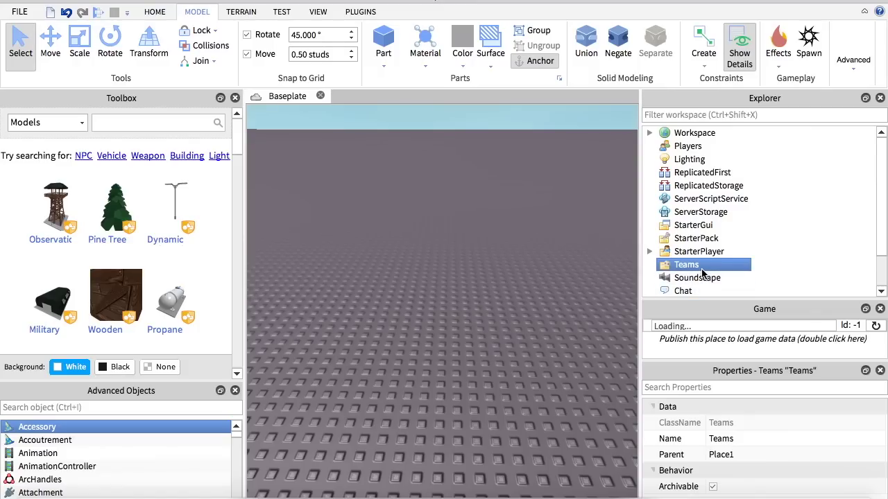
right_click(702, 266)
mouse_move(788, 229)
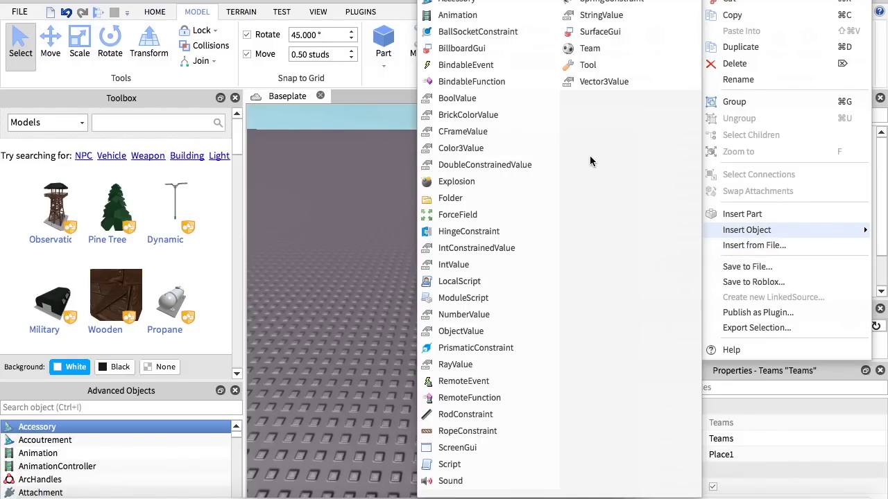
click(602, 56)
Insert a second and third Team under Teams, then select the first Team
right_click(717, 265)
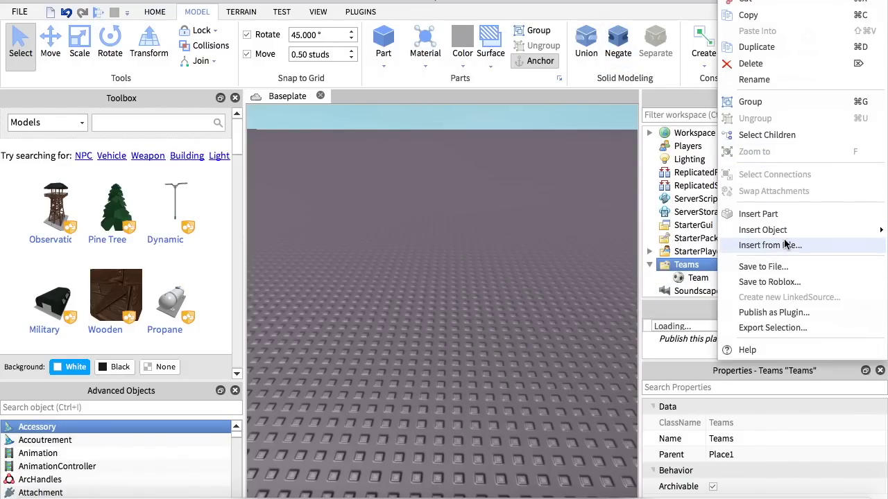
mouse_move(786, 229)
click(601, 52)
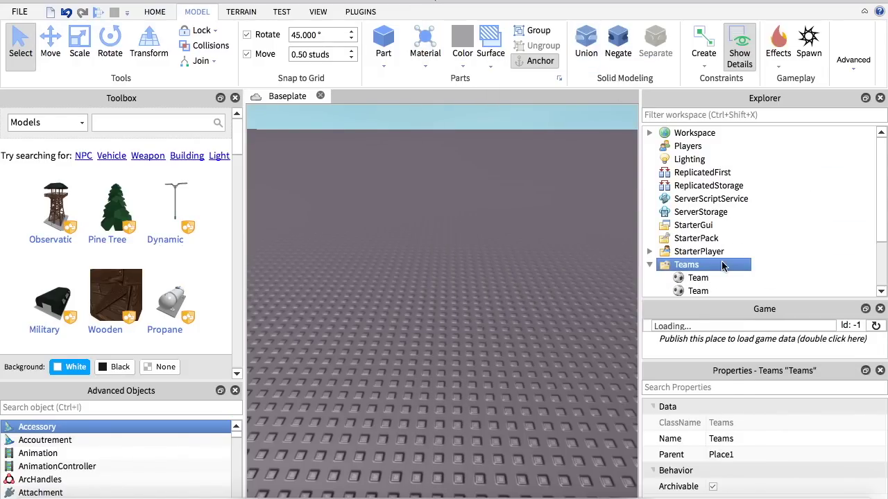
right_click(722, 264)
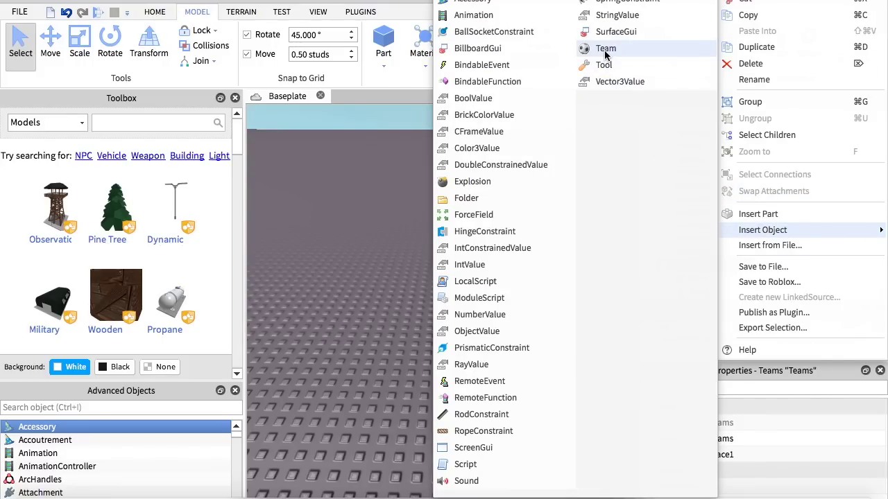
click(600, 51)
scroll(701, 277, down, 1)
click(697, 239)
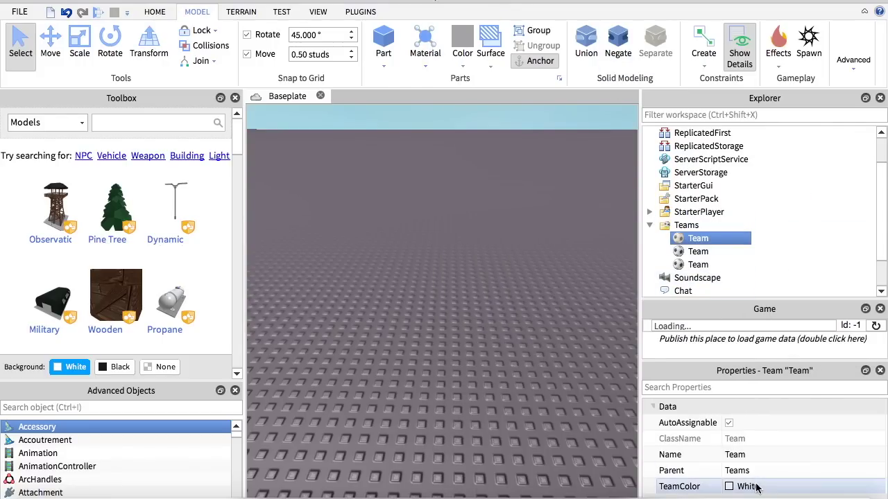
Set the first Team's Name property to 'Red Team'
click(752, 456)
key(BackSpace)
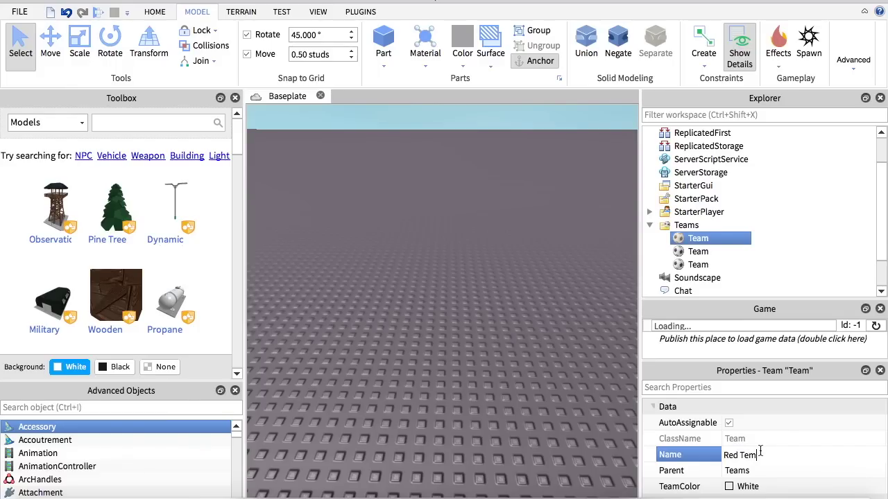
text(Red Team)
Rename the other two teams to 'Blue Team' and 'Choosing Team'
click(726, 251)
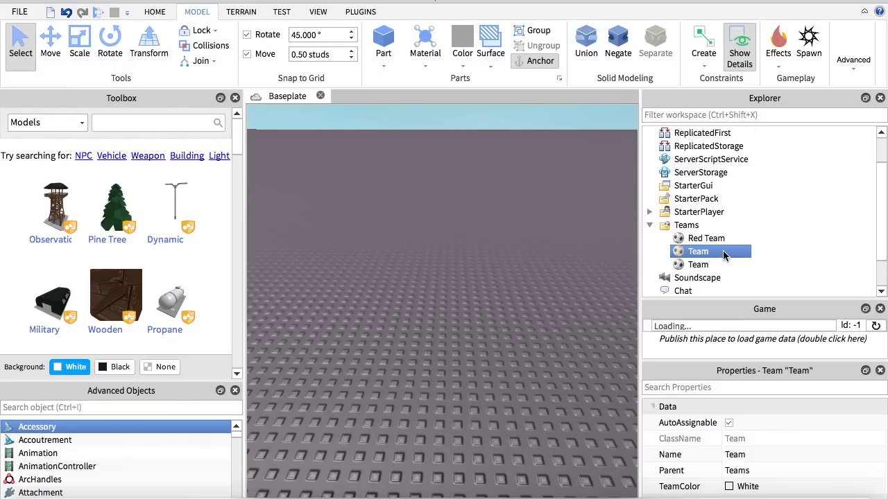
right_click(725, 252)
click(770, 80)
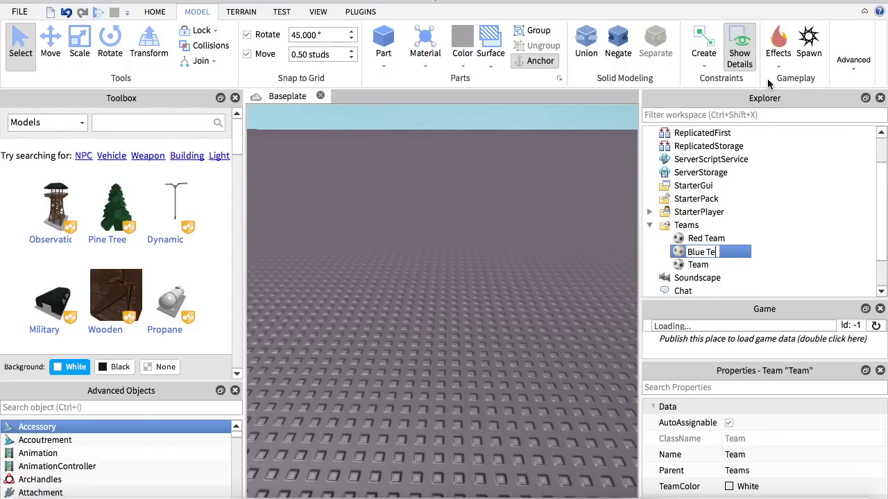
click(714, 265)
right_click(716, 265)
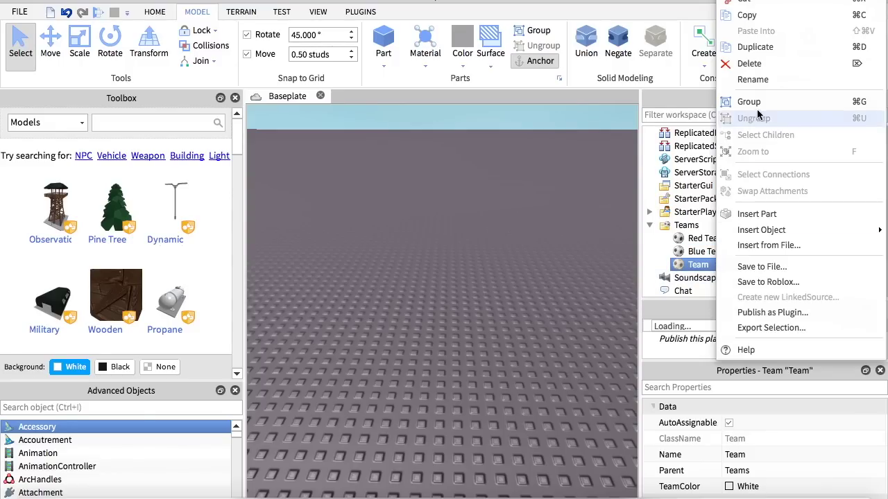
click(759, 86)
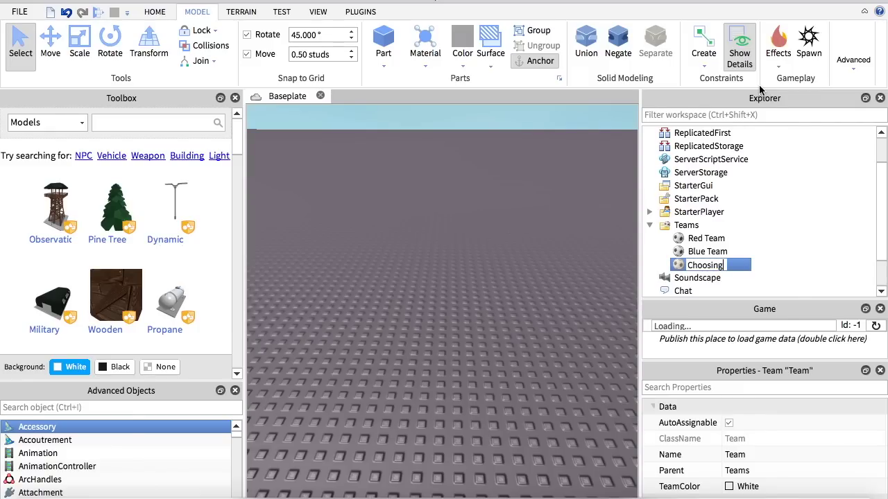
key(Return)
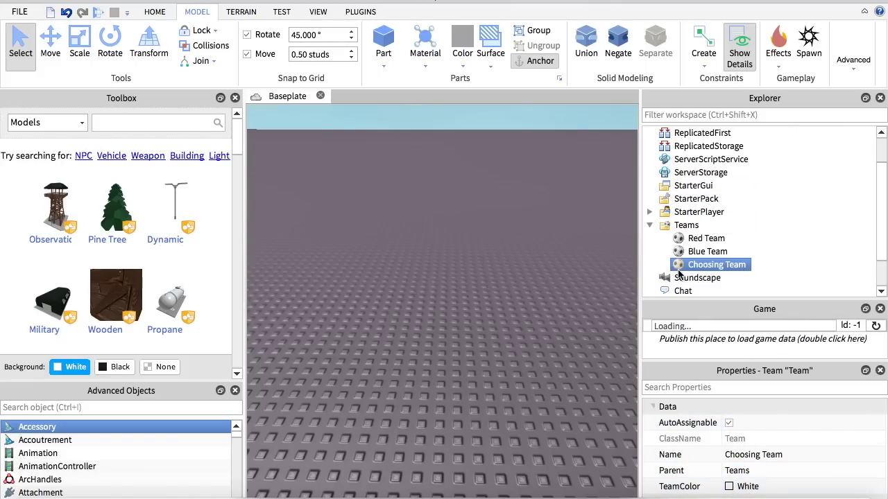
click(693, 251)
Turn off AutoAssignable and colour Blue Team Really blue and Red Team Really red
click(728, 422)
click(733, 489)
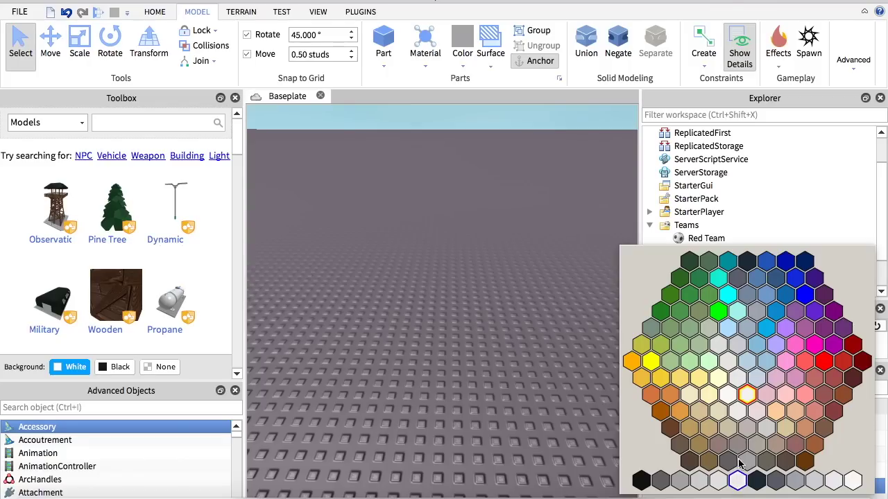
click(803, 293)
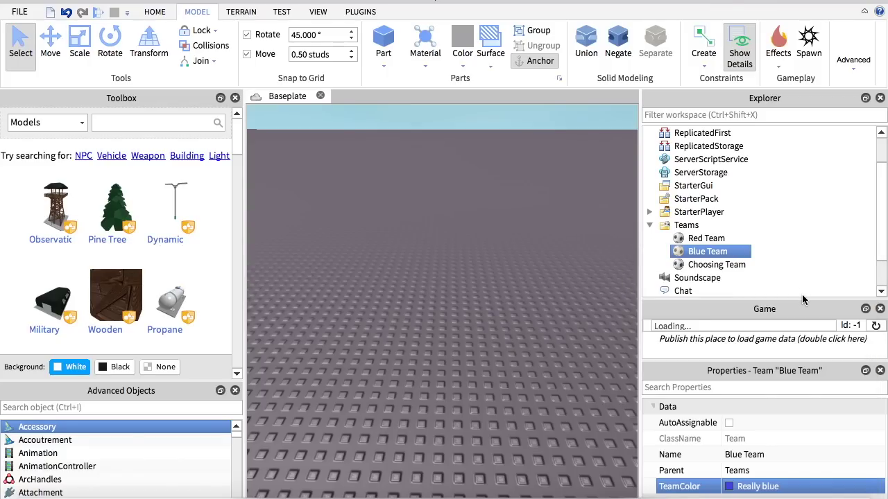
click(721, 239)
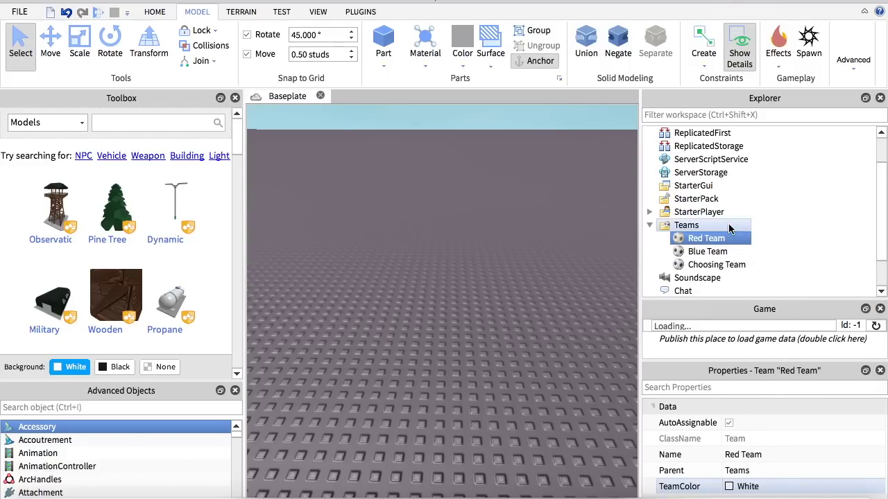
click(728, 423)
click(733, 487)
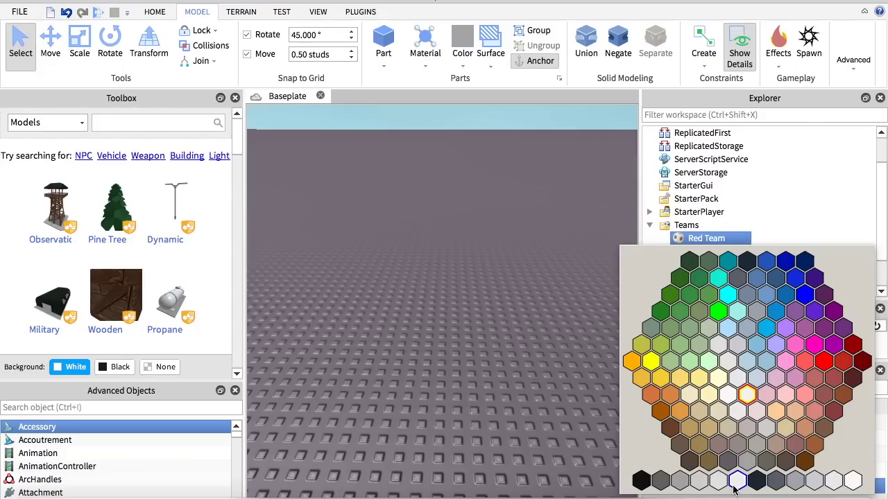
click(823, 360)
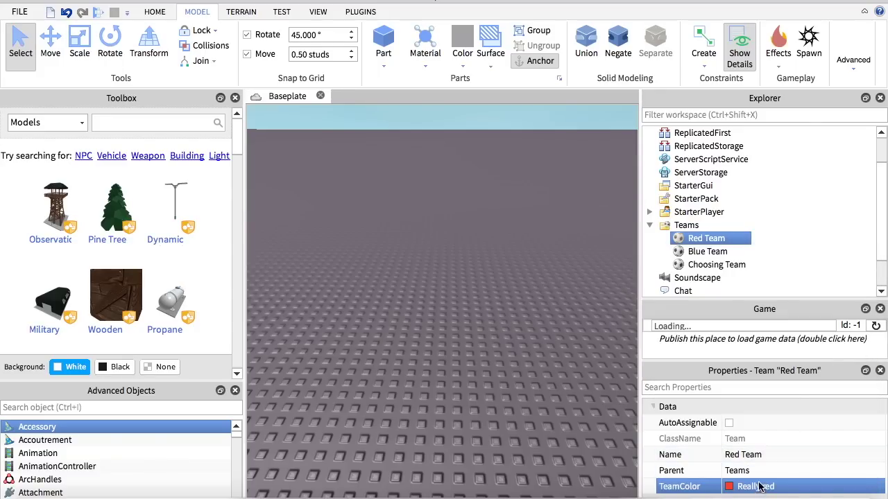
Insert SpawnLocations and drag them into a row of three on the baseplate
click(463, 316)
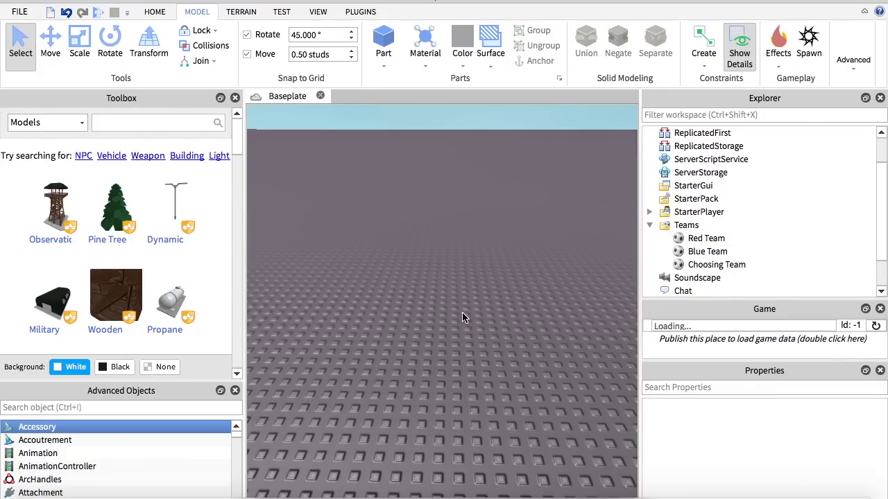
click(805, 41)
drag(444, 289, 460, 265)
drag(442, 316, 558, 272)
click(447, 262)
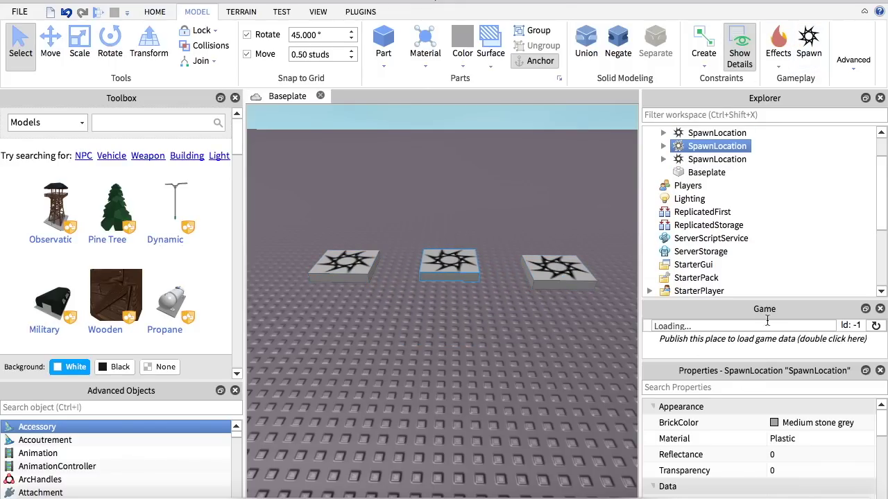
Make the middle SpawnLocation White with a White TeamColor and update its forcefield duration
click(794, 424)
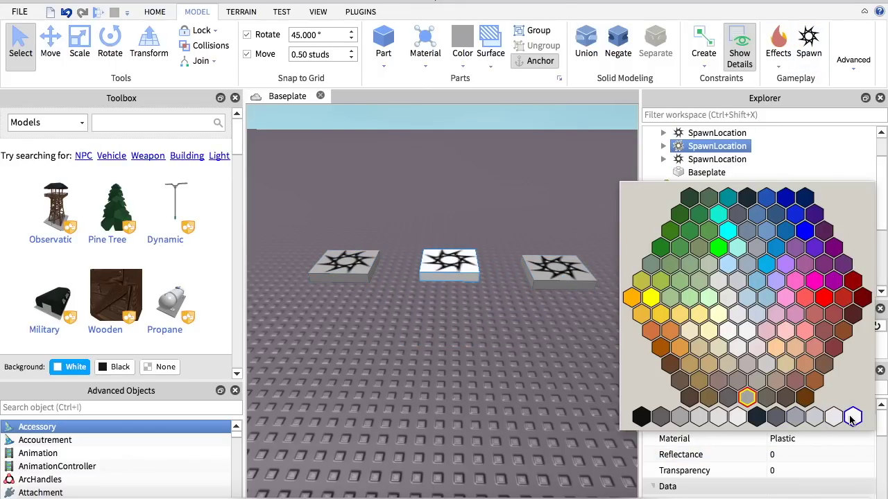
click(747, 331)
scroll(763, 439, down, 10)
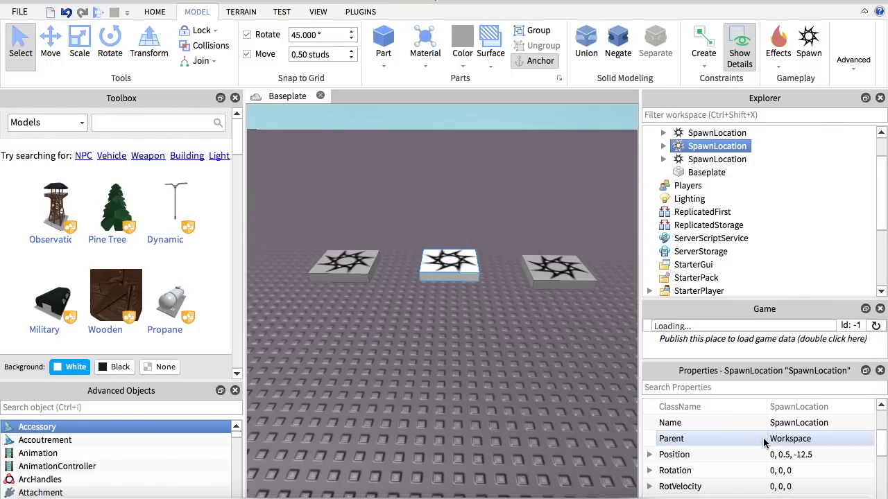
click(789, 472)
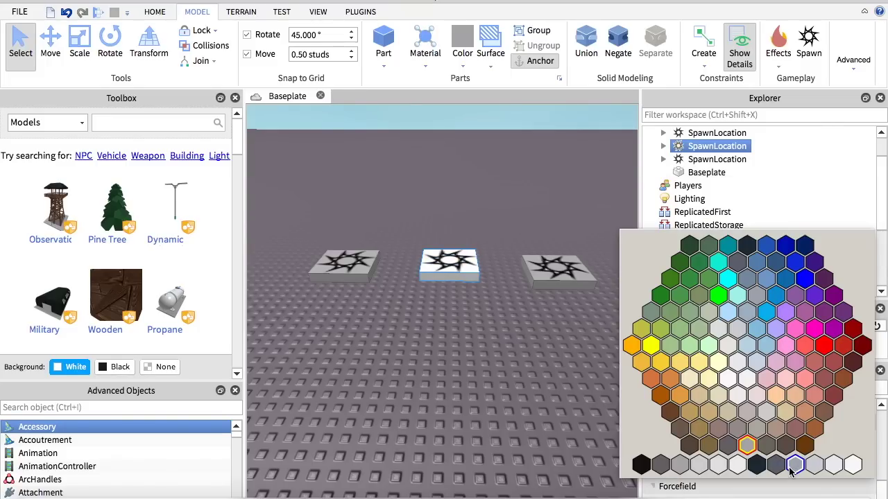
click(749, 379)
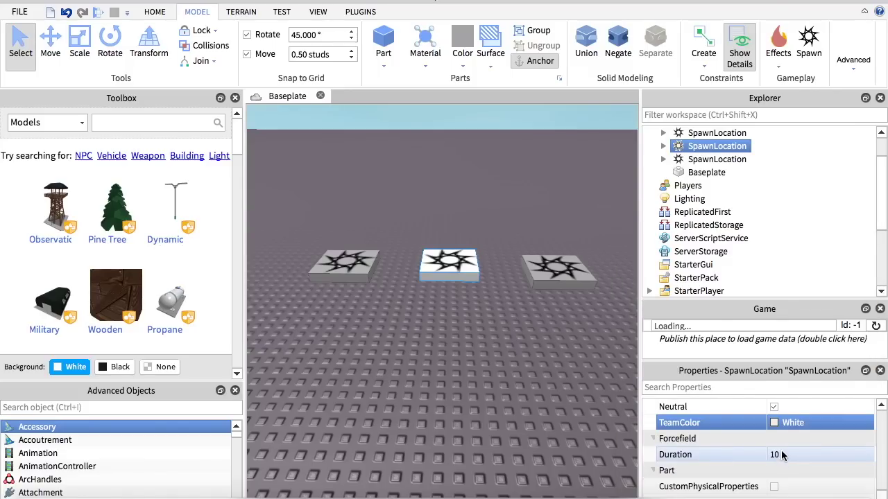
click(783, 454)
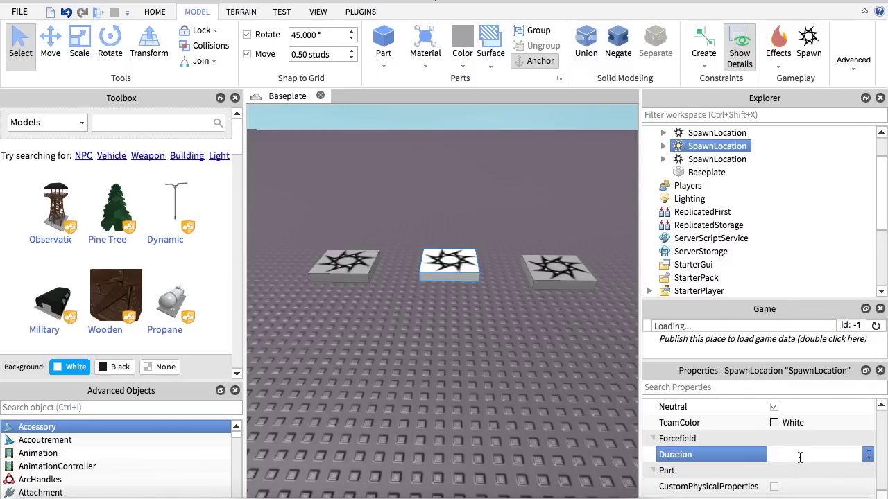
key(Return)
click(557, 269)
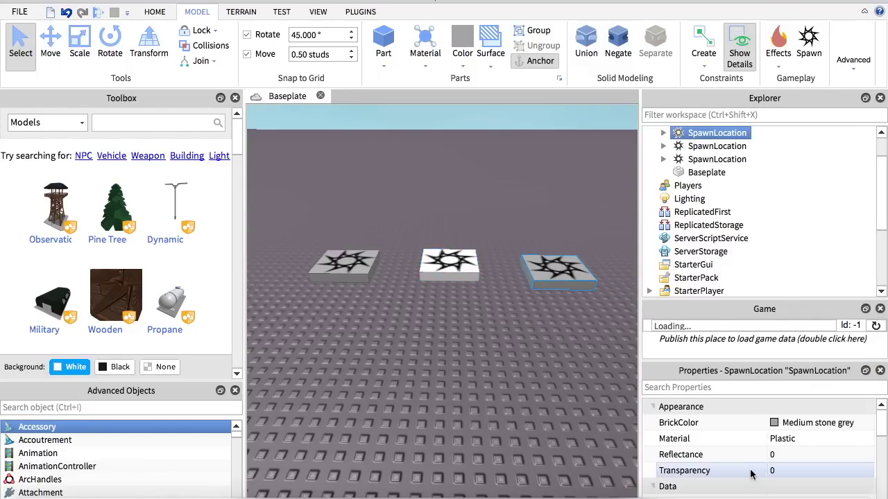
Make the right spawn pad blue with TeamColor Really blue
click(791, 422)
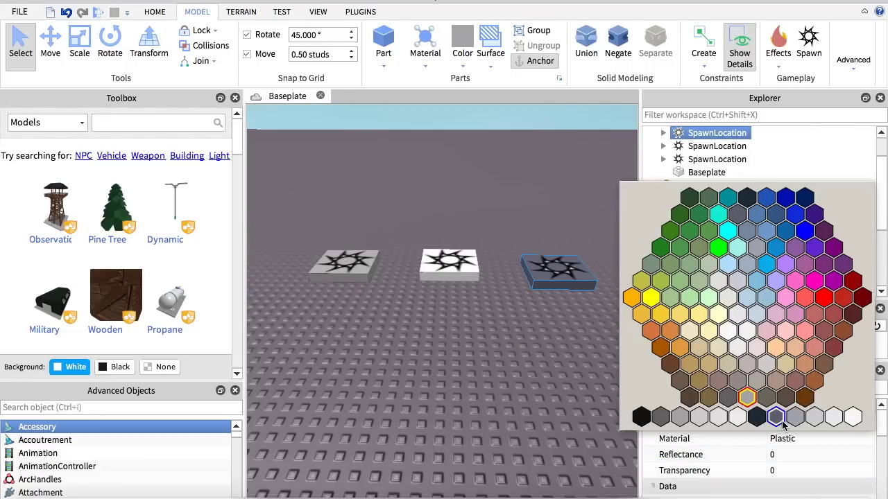
click(804, 233)
scroll(787, 448, down, 5)
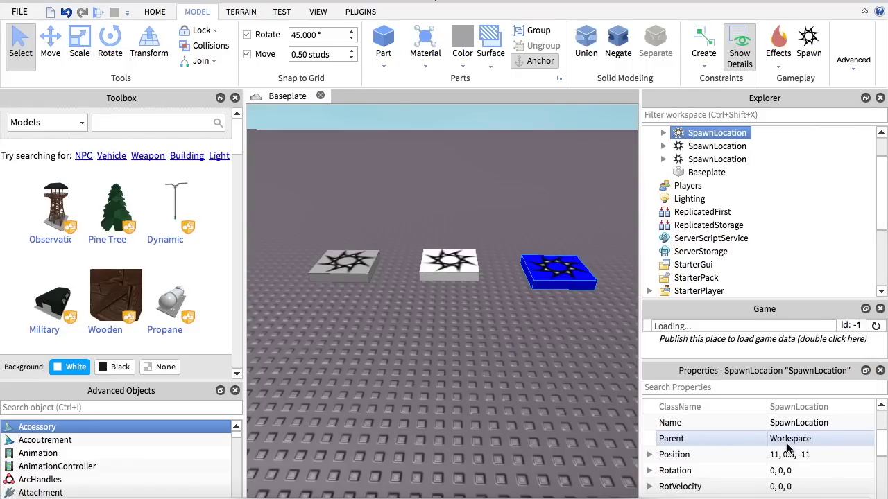
scroll(787, 447, down, 6)
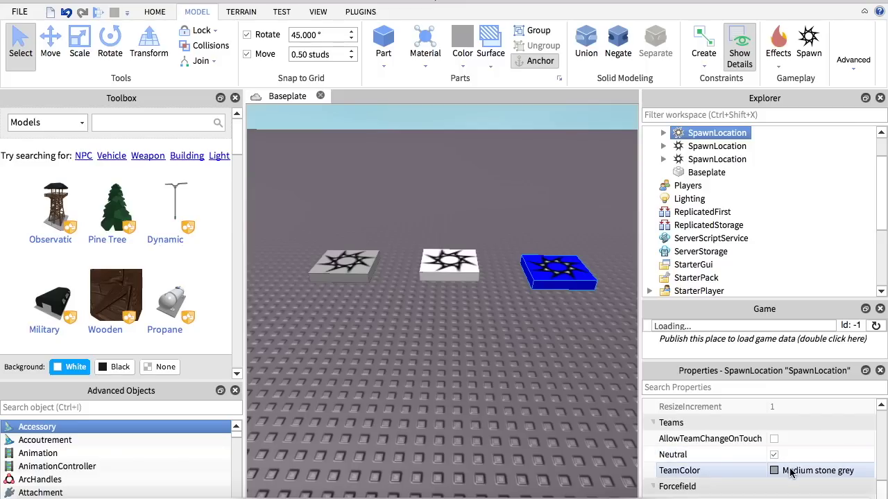
click(791, 467)
click(804, 278)
Set the right pad's forcefield Duration to 0 and turn off Neutral
scroll(777, 444, down, 1)
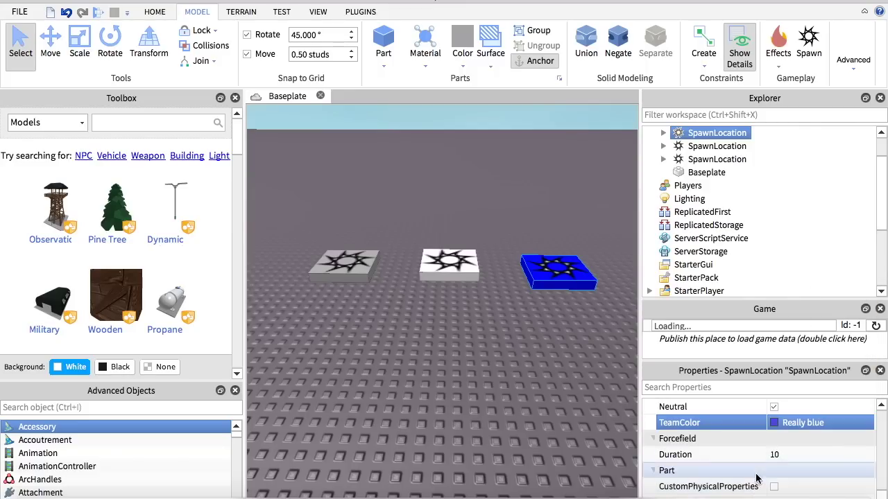
click(778, 454)
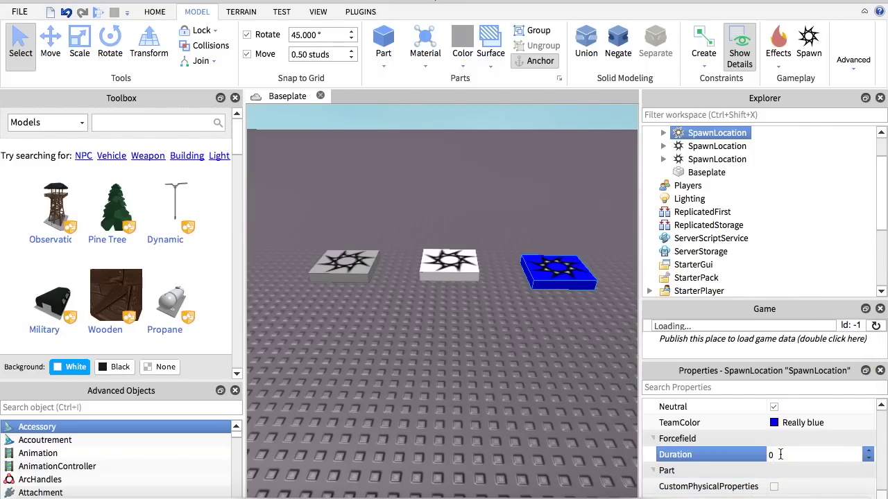
text(0)
key(Return)
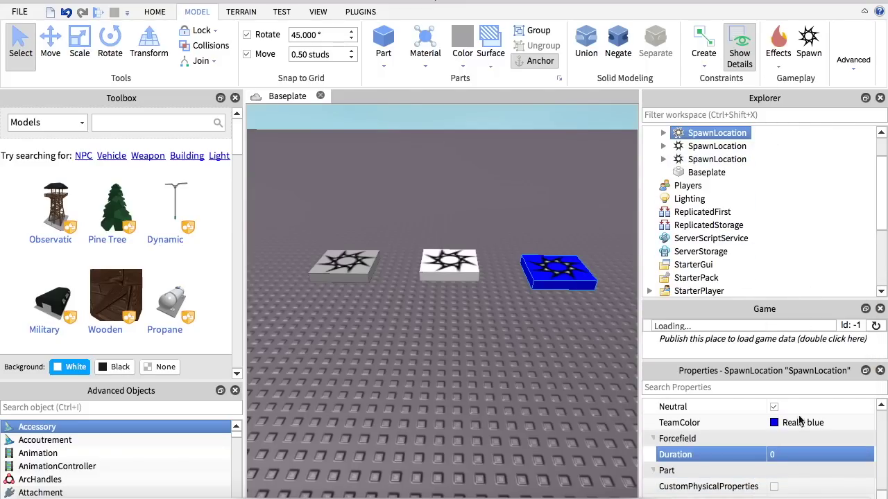
scroll(801, 425, up, 8)
scroll(803, 426, down, 2)
scroll(802, 426, up, 1)
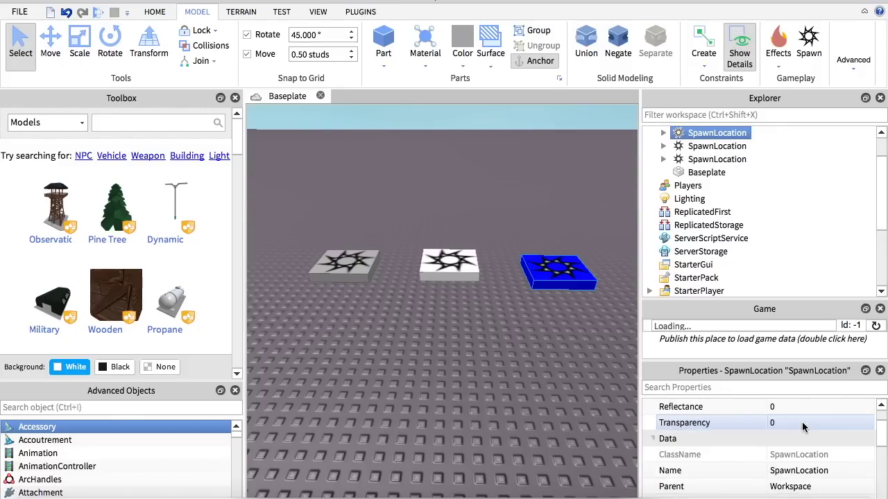
scroll(797, 422, up, 1)
scroll(797, 422, down, 5)
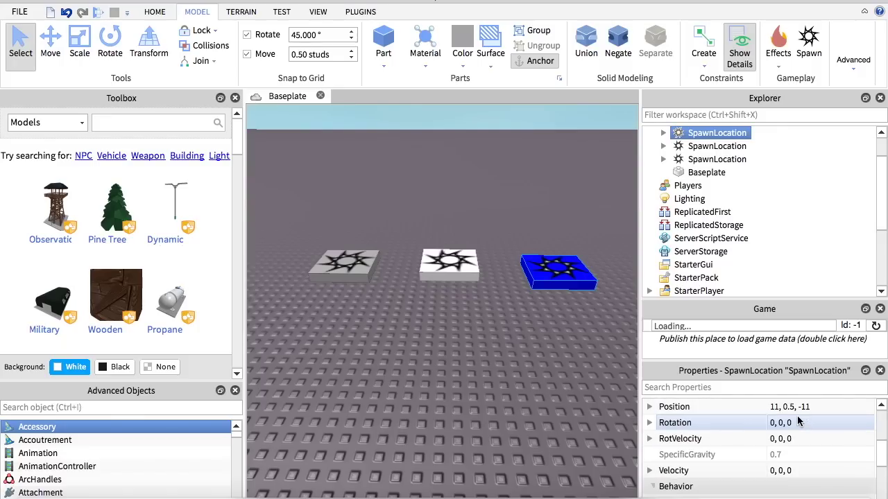
scroll(794, 420, down, 3)
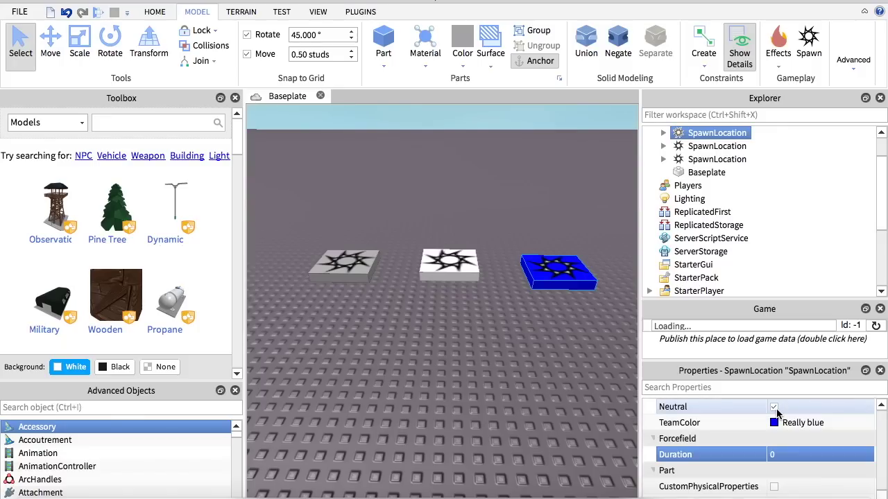
click(774, 407)
scroll(797, 437, up, 1)
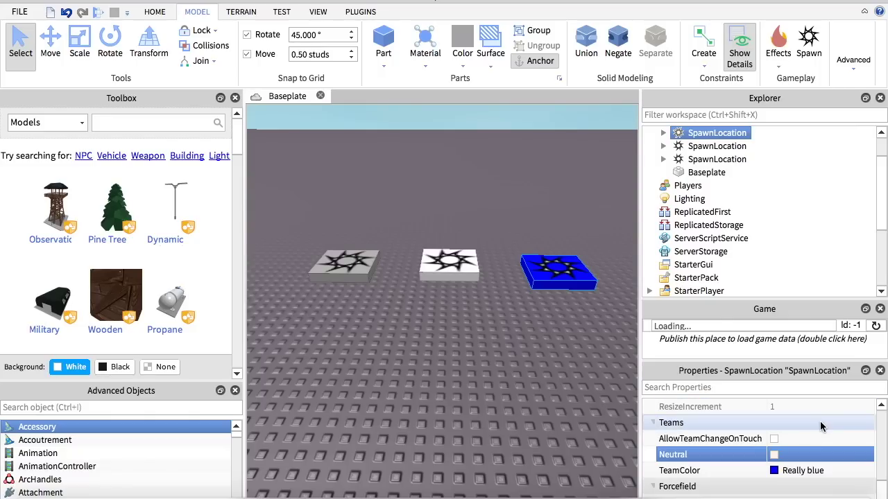
Make the left spawn pad Really red, non-neutral, with TeamColor Really red
click(347, 267)
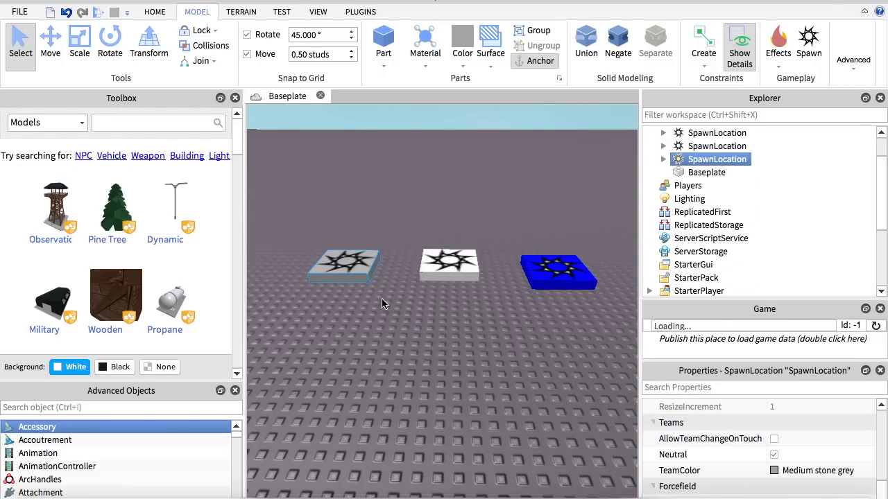
click(774, 454)
click(784, 470)
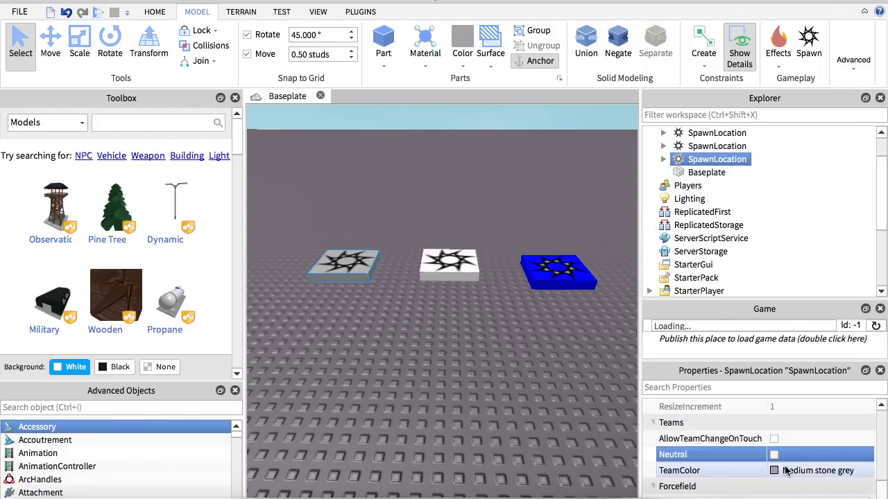
click(824, 343)
scroll(770, 444, up, 8)
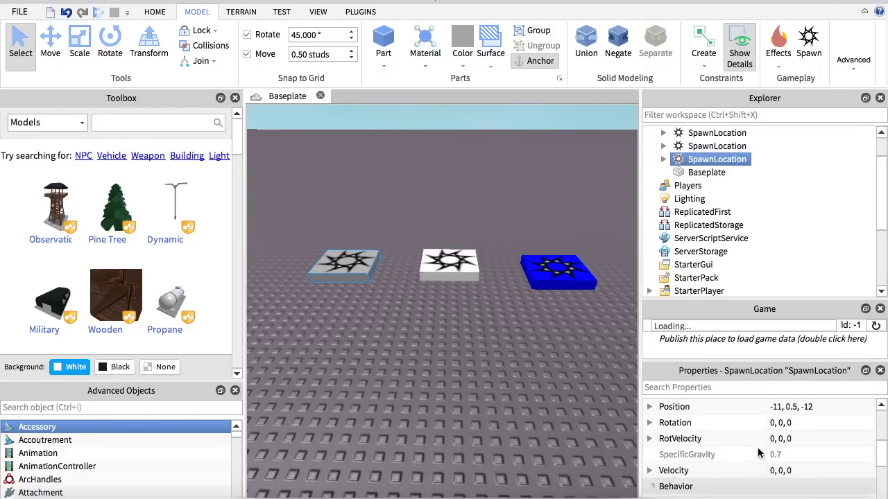
click(791, 421)
click(823, 294)
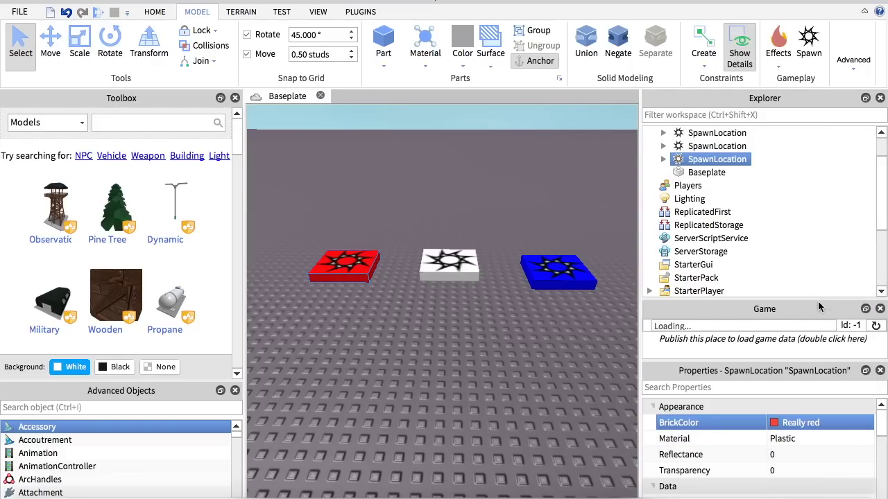
click(533, 408)
Update the red pad's forcefield duration, then box-select and deselect all three pads
click(322, 254)
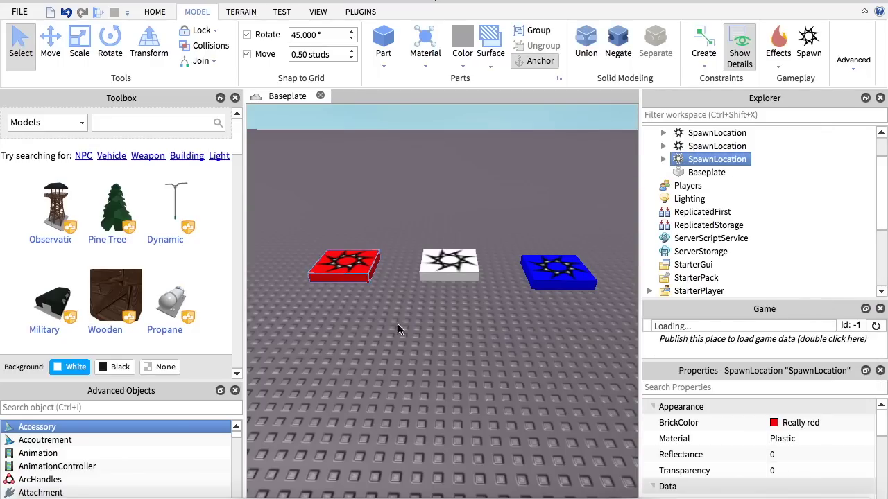
scroll(798, 457, down, 15)
scroll(798, 460, down, 1)
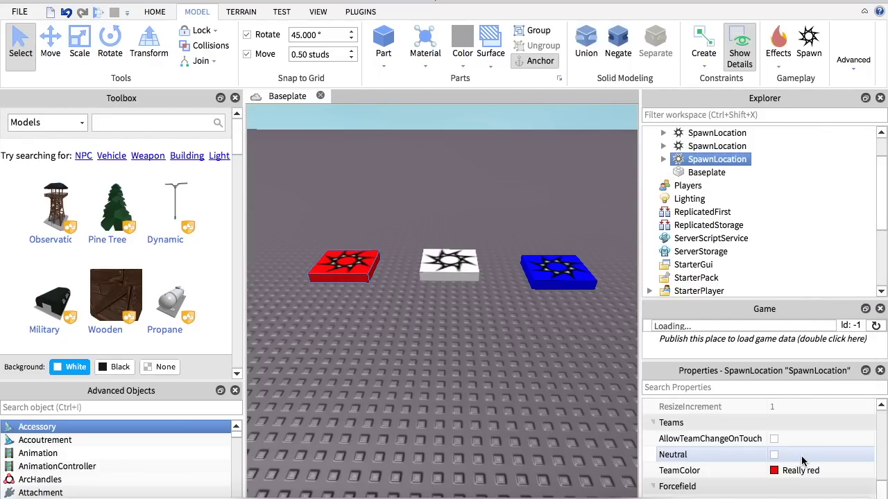
scroll(802, 460, down, 1)
click(784, 454)
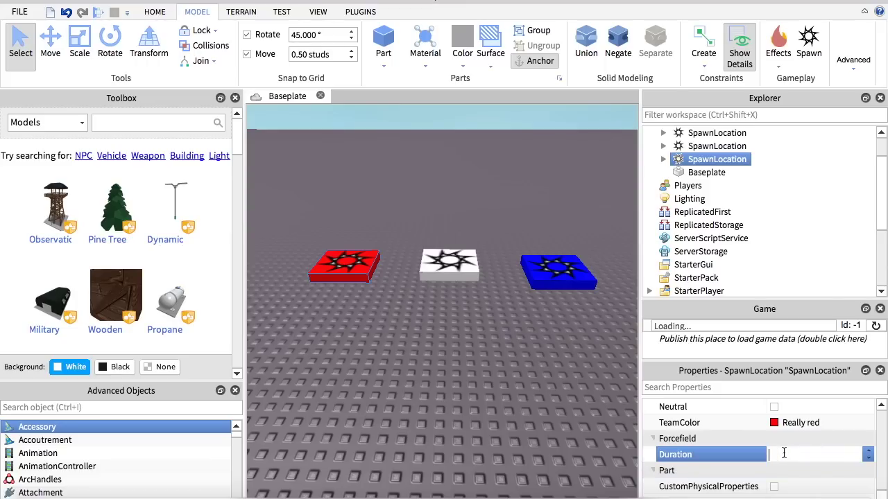
key(Return)
click(387, 244)
drag(318, 213, 582, 314)
click(505, 369)
Scroll Explorer past the Teams folder and select StarterGui to show its properties
scroll(522, 360, down, 2)
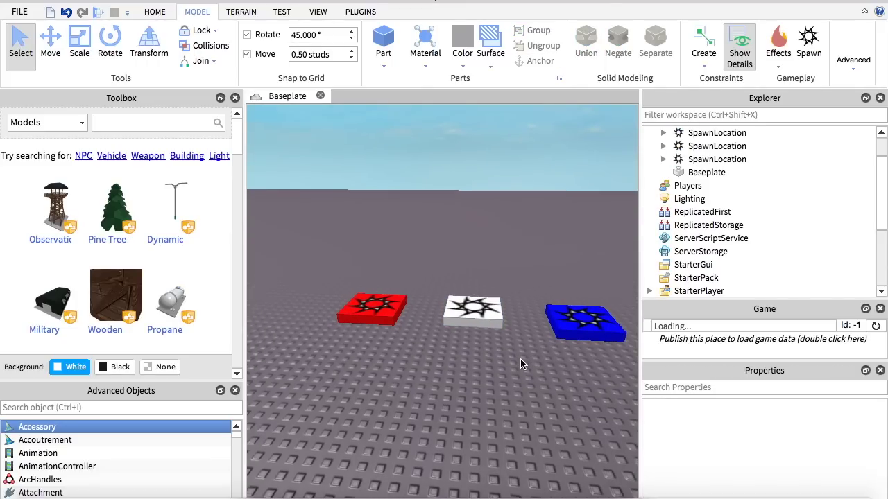
scroll(521, 360, up, 1)
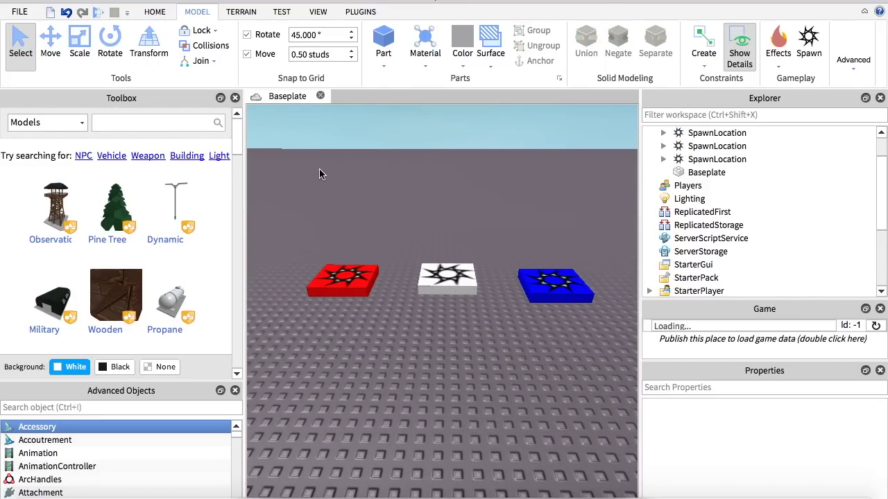
scroll(687, 231, up, 1)
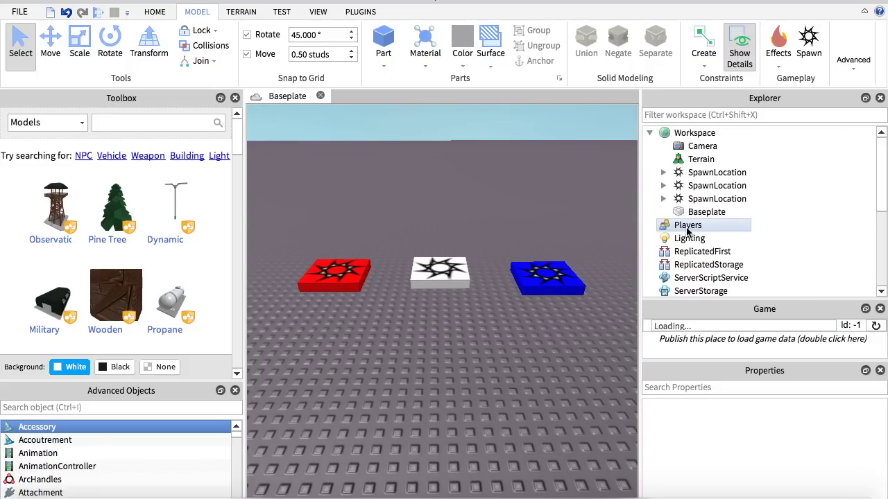
scroll(687, 231, down, 2)
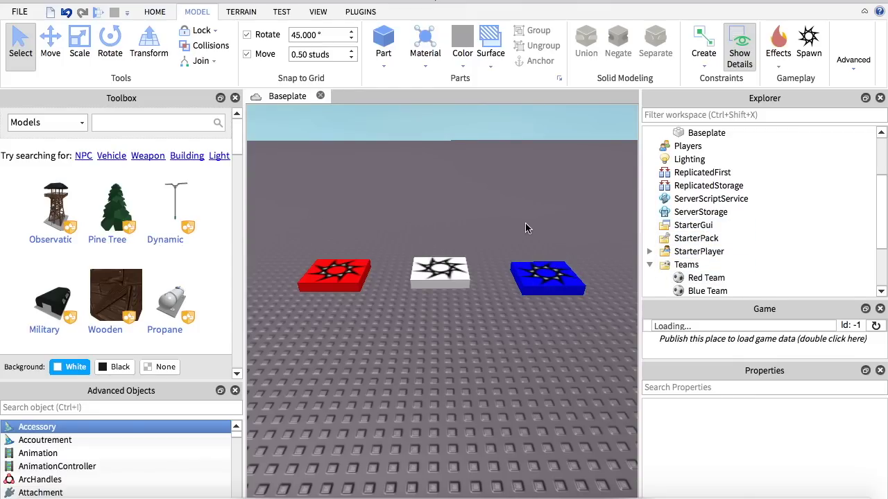
drag(485, 233, 490, 350)
click(741, 232)
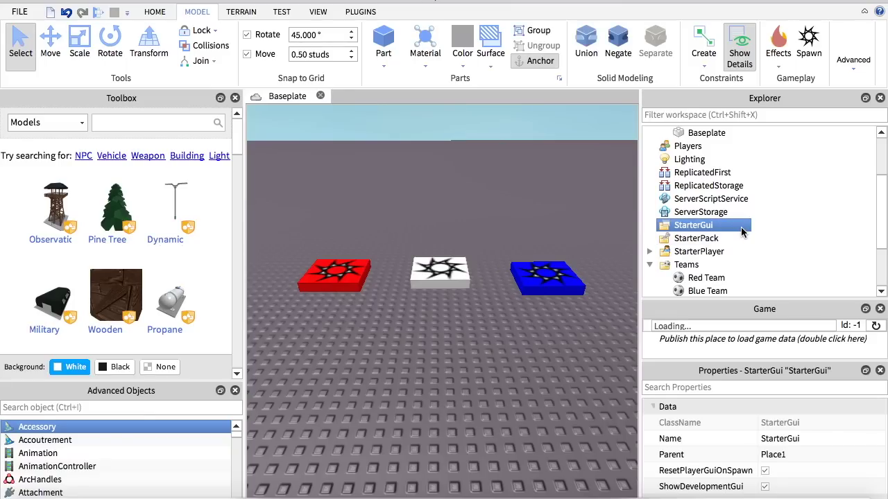
Insert a ScreenGui under StarterGui and a Frame inside that ScreenGui
right_click(708, 232)
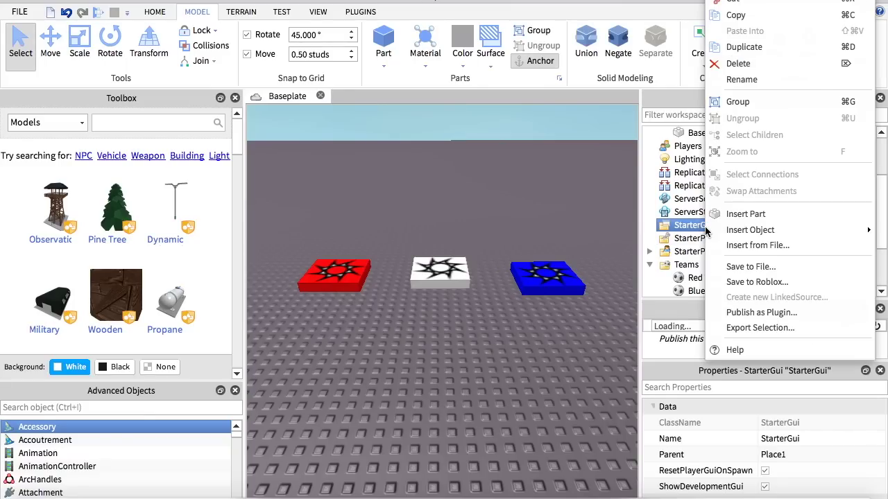
mouse_move(756, 233)
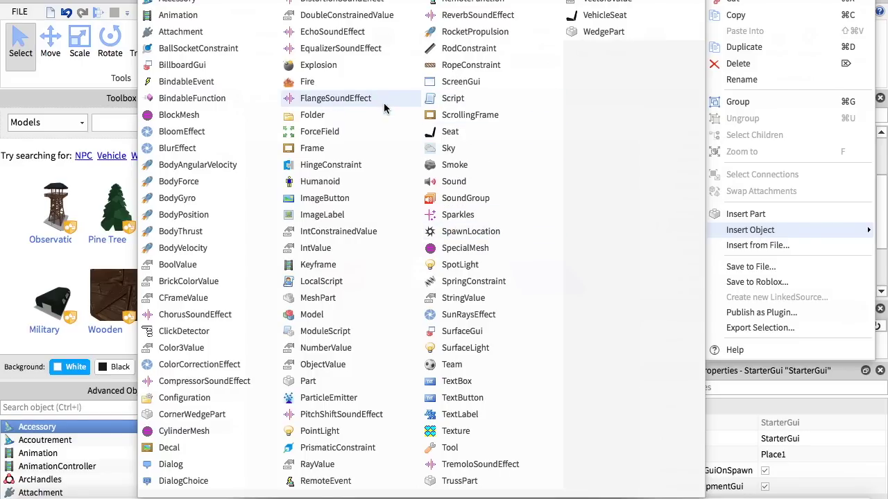
click(432, 89)
click(689, 238)
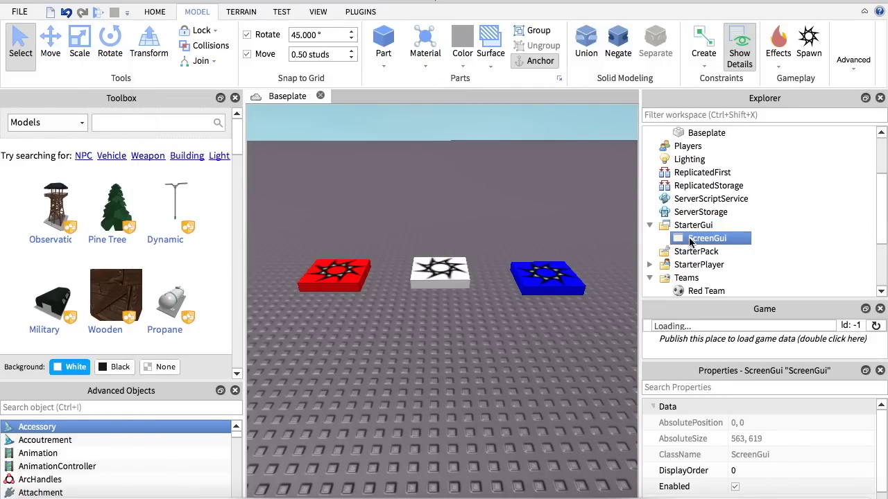
right_click(689, 238)
mouse_move(749, 233)
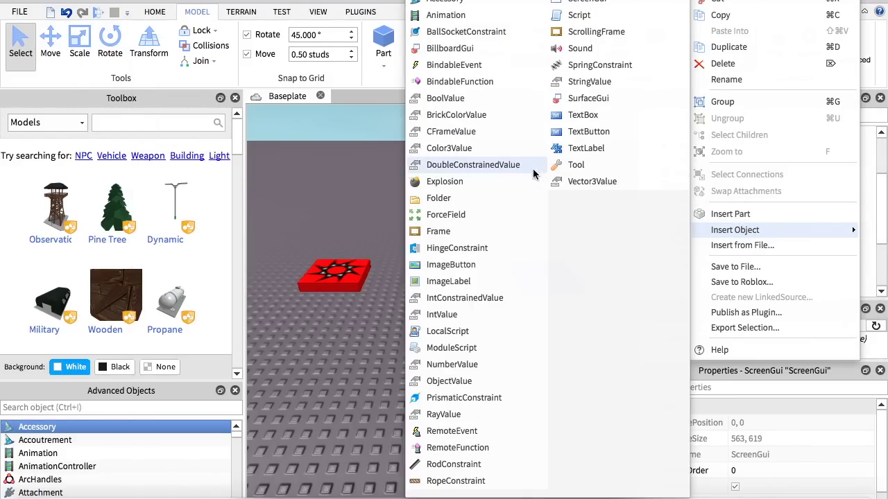
click(472, 231)
Rename the Frame to 'Gui', then rename it back to 'Frame'
click(713, 251)
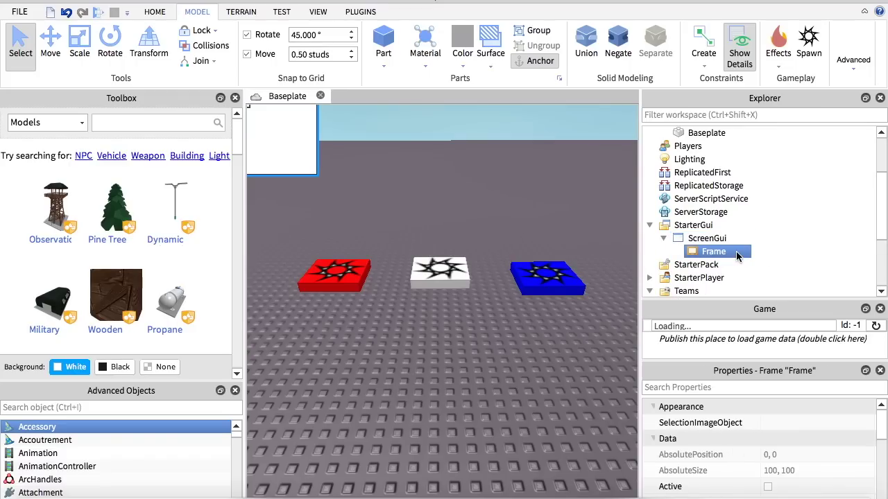
right_click(713, 251)
click(767, 82)
key(BackSpace)
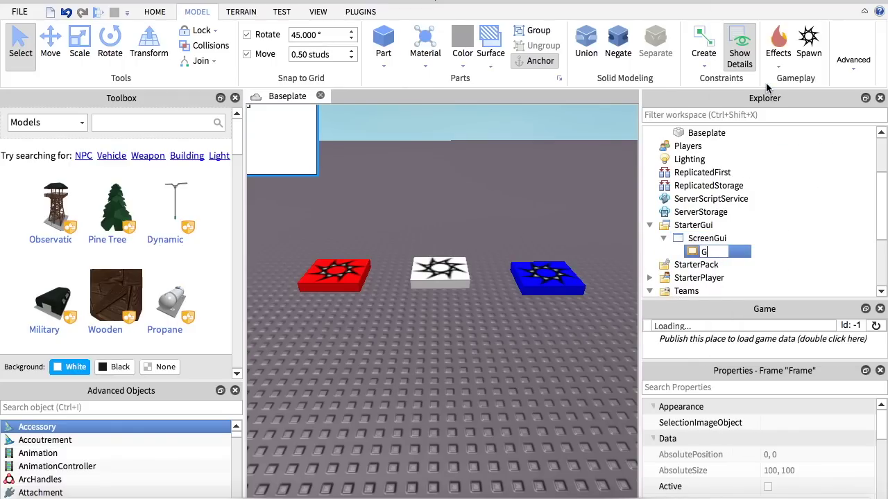
text(Gui)
key(Return)
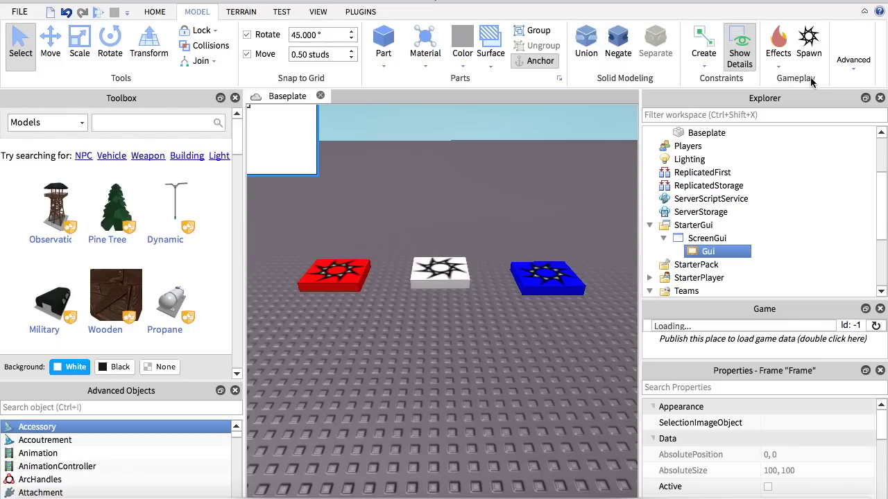
right_click(728, 255)
click(746, 79)
text(Frame)
key(Return)
Set the Frame's Position to {0.5, -300},{0.5, -200}
scroll(802, 458, down, 1)
scroll(803, 458, down, 4)
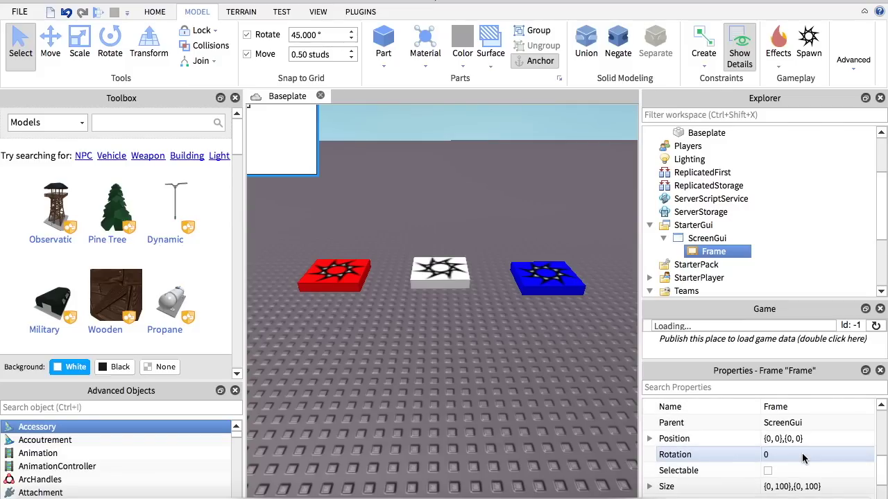
click(796, 439)
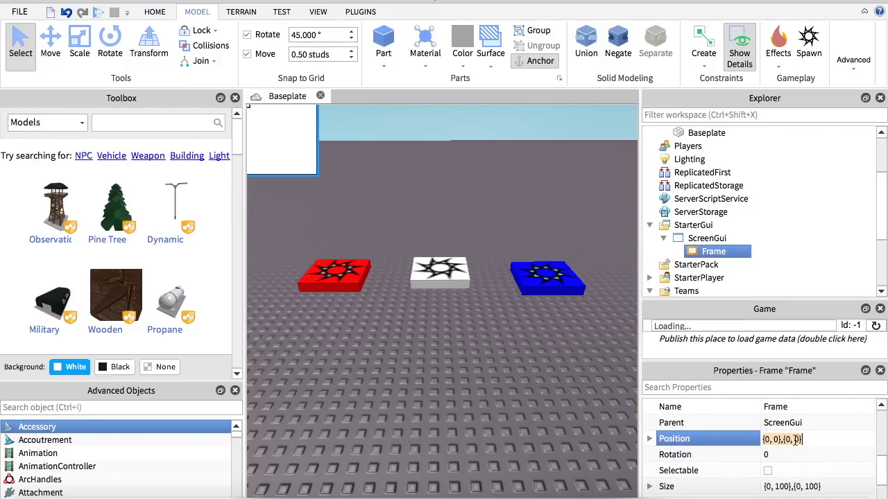
click(796, 439)
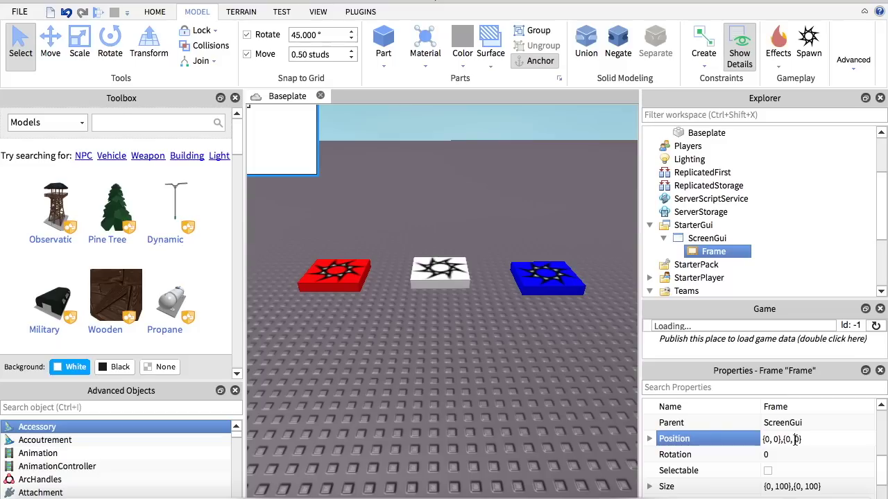
key(Left)
key(Left)
key(Left)
key(Left)
text(.5)
key(BackSpace)
text(-100)
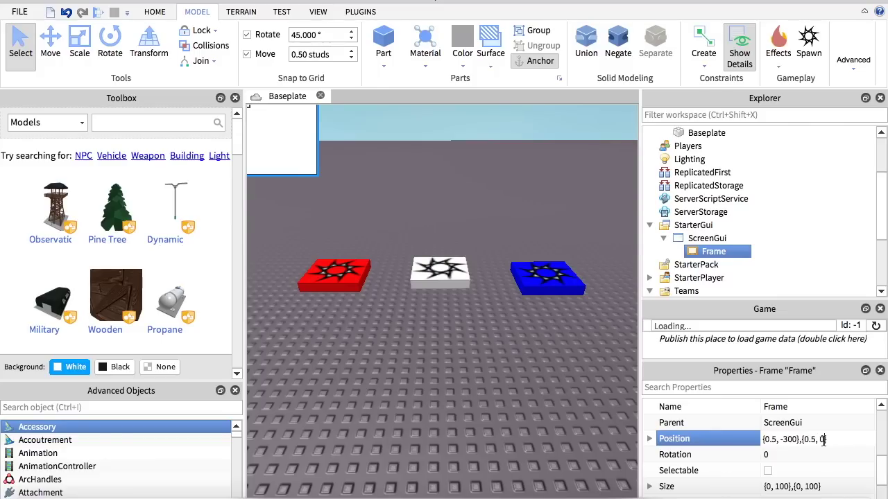
key(BackSpace)
text(-200)
key(Return)
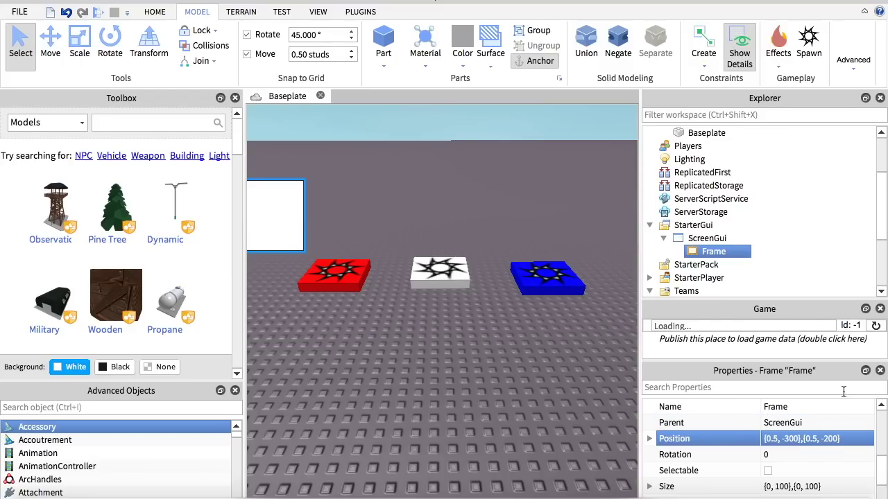
Change the Frame's Size to {0, 600},{0, 400}
scroll(808, 475, down, 1)
click(804, 439)
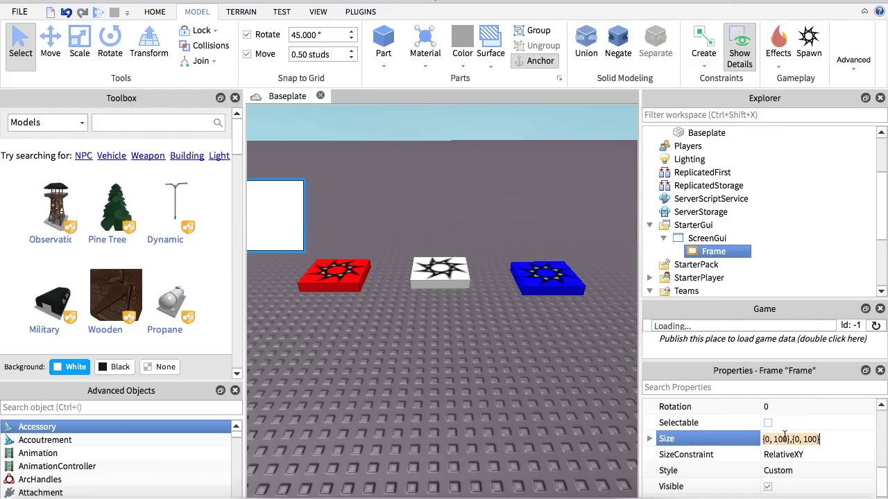
click(776, 438)
key(BackSpace)
text(6)
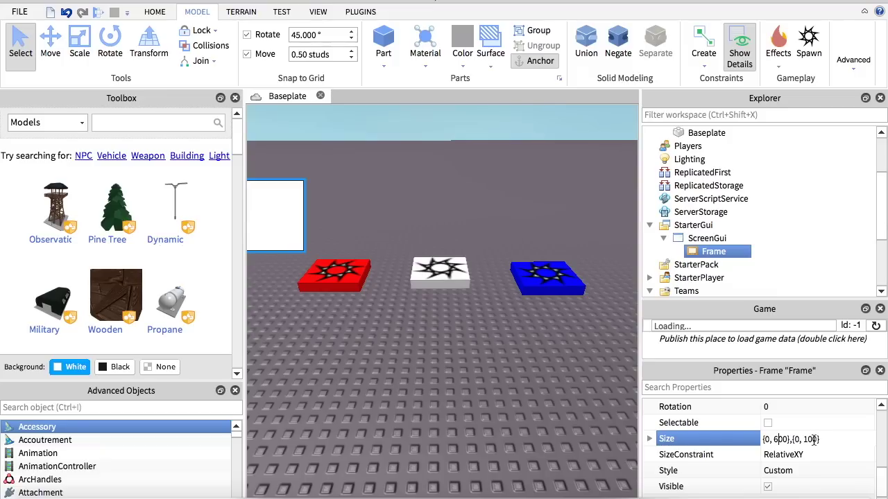
click(808, 438)
key(BackSpace)
text(4)
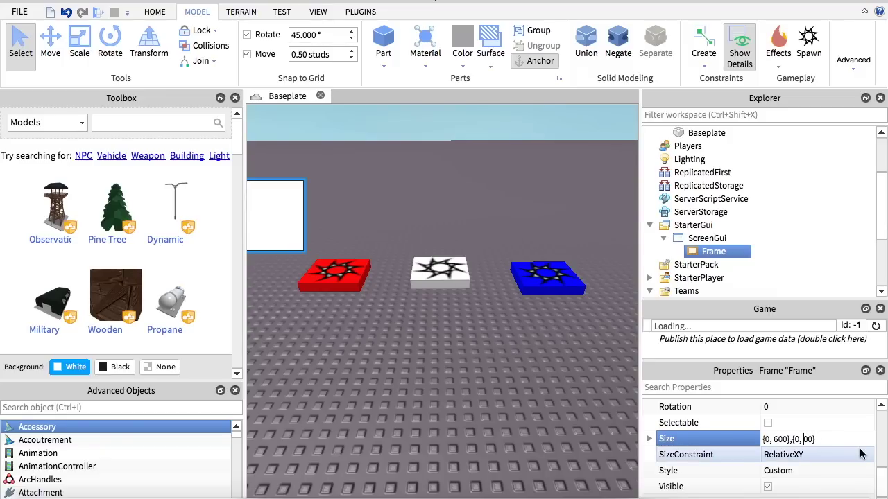